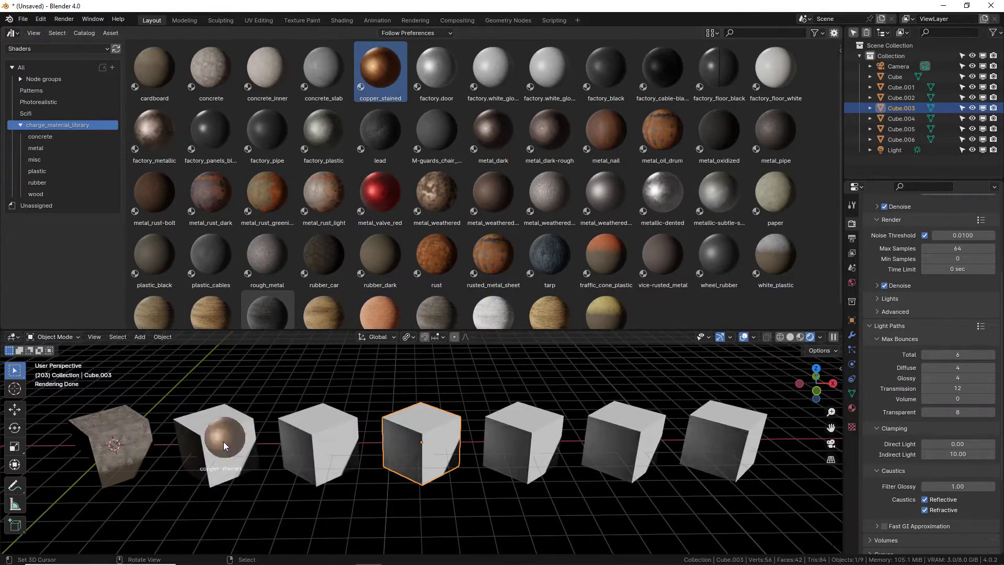
# Drop three charge library materials, such as rust, wood and rubber, onto three cubes in the row
pyautogui.moveTo(662, 130); pyautogui.dragTo(319, 445)
pyautogui.moveTo(337, 262); pyautogui.dragTo(523, 442)
pyautogui.moveTo(717, 251); pyautogui.dragTo(625, 442)
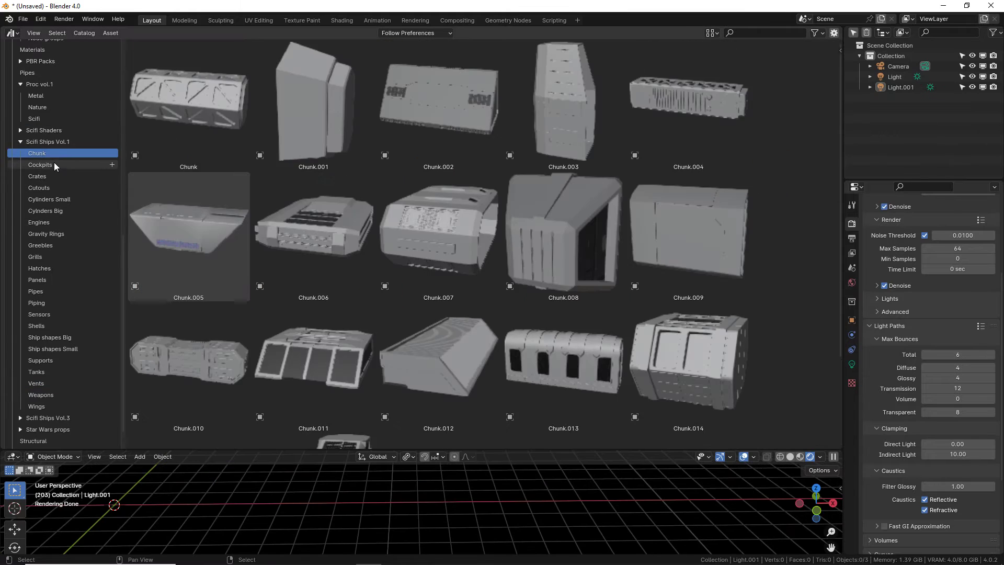
# Browse the Scifi Ships Vol.1 catalogs from Cockpits and Crates through Tanks and Vents
pyautogui.click(55, 165)
pyautogui.click(53, 175)
pyautogui.click(52, 199)
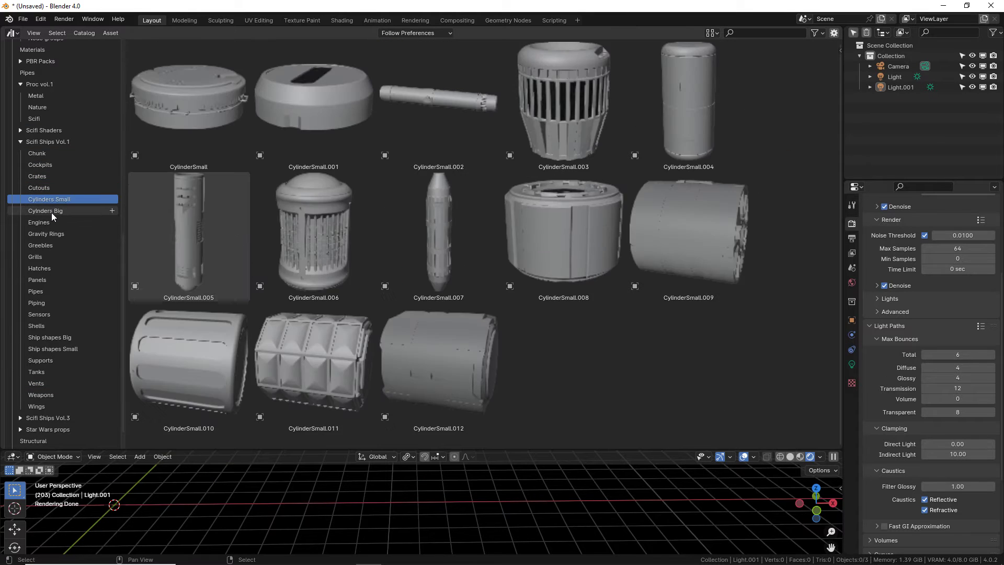
pyautogui.click(51, 222)
pyautogui.click(51, 234)
pyautogui.click(51, 257)
pyautogui.click(52, 268)
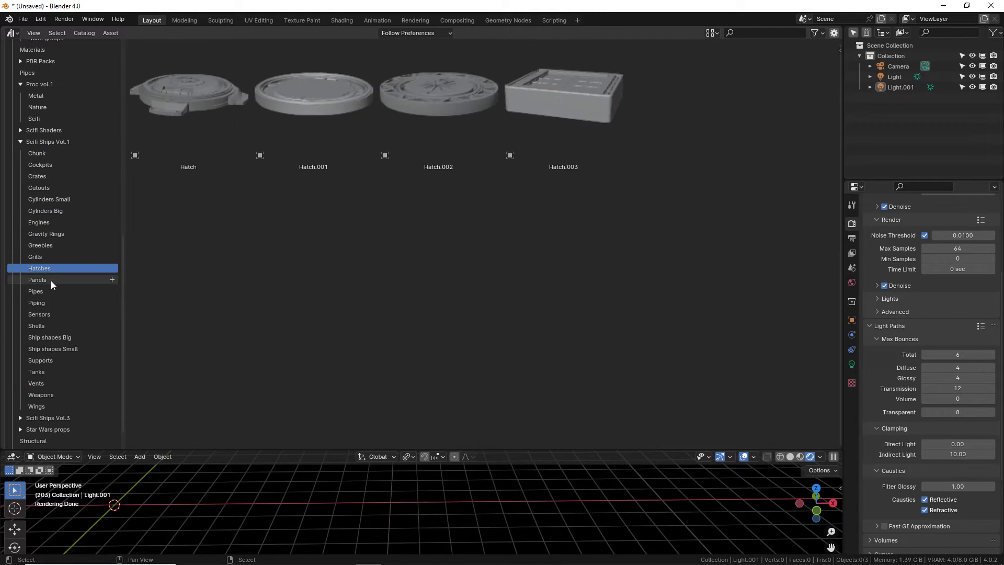
pyautogui.click(50, 291)
pyautogui.click(52, 303)
pyautogui.click(56, 315)
pyautogui.click(55, 326)
pyautogui.click(51, 350)
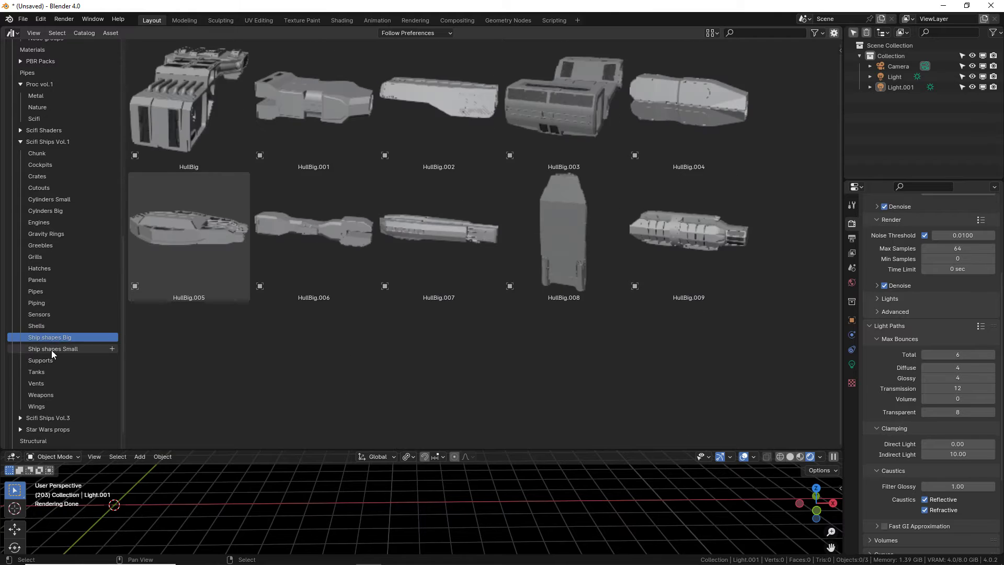
pyautogui.click(50, 371)
pyautogui.click(49, 382)
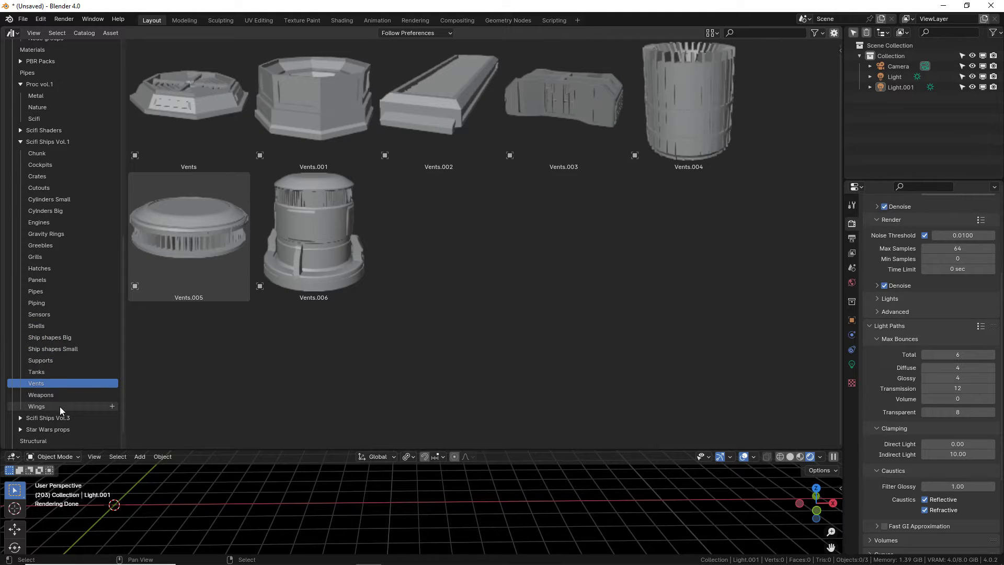
# Expand Scifi Ships Vol.3 and browse its catalogs from Antenna and Canopies through Tubes and Wings
pyautogui.click(52, 418)
pyautogui.scroll(-8, 52, 366)
pyautogui.click(47, 231)
pyautogui.click(48, 241)
pyautogui.click(47, 261)
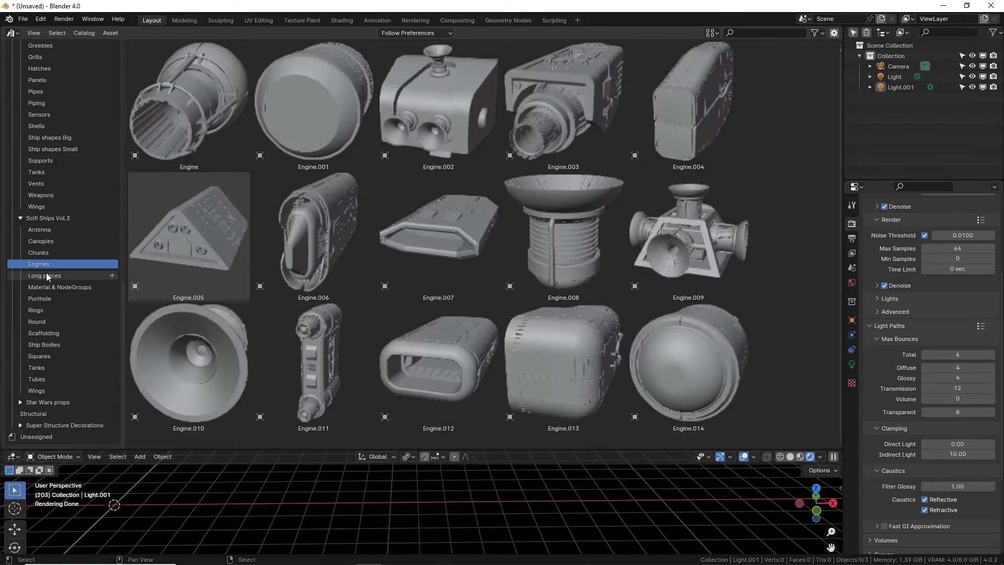
pyautogui.click(46, 276)
pyautogui.click(49, 288)
pyautogui.click(55, 313)
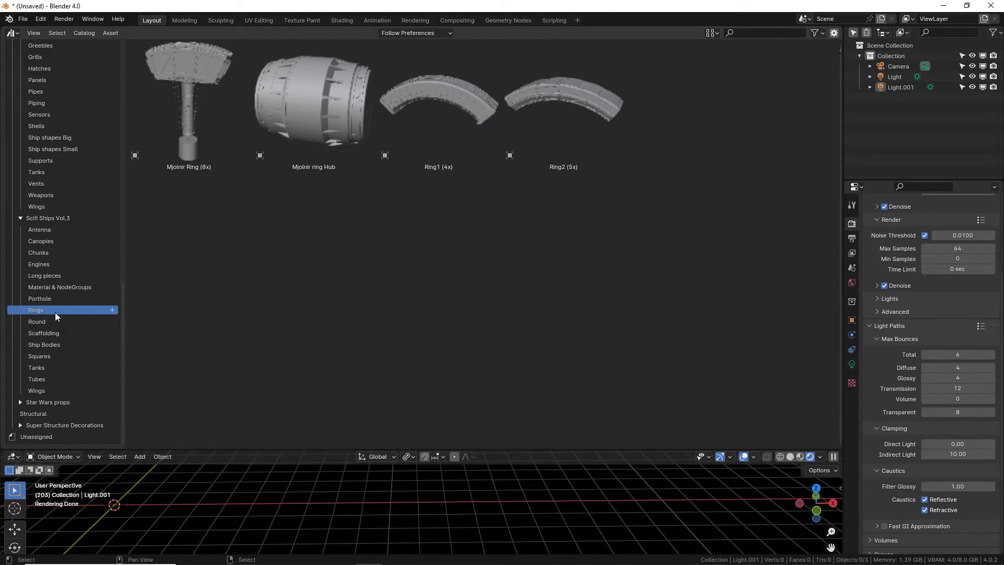
pyautogui.click(52, 344)
pyautogui.click(51, 356)
pyautogui.click(50, 368)
pyautogui.click(49, 380)
pyautogui.click(49, 391)
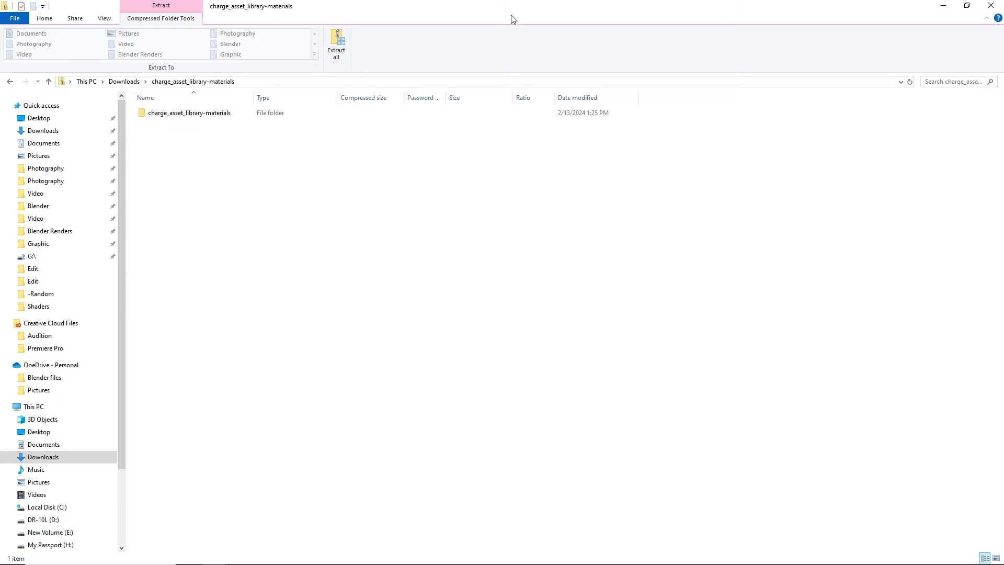
# Select the charge_asset_library-materials folder in the downloaded archive and start dragging it out
pyautogui.click(220, 114)
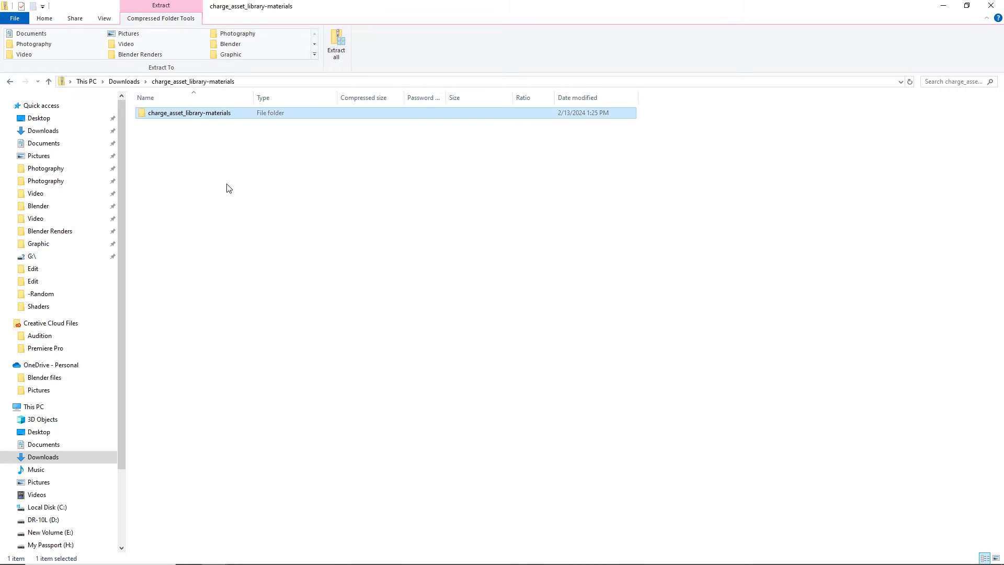
pyautogui.moveTo(165, 113); pyautogui.dragTo(192, 113)
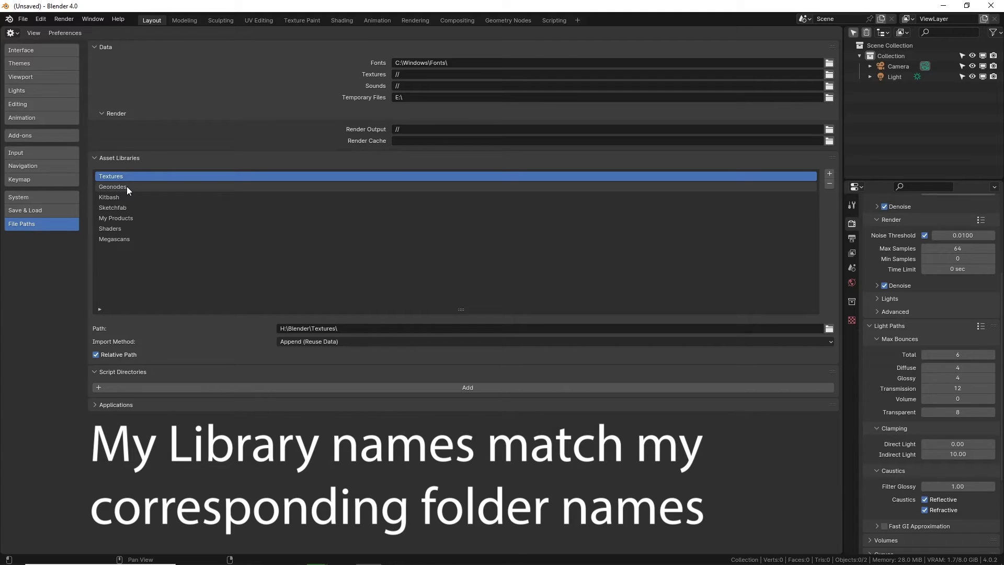
# View the folder paths of the Geonodes, Kitbash, Sketchfab, My Products, Shaders and Megascans libraries
pyautogui.click(126, 187)
pyautogui.click(127, 197)
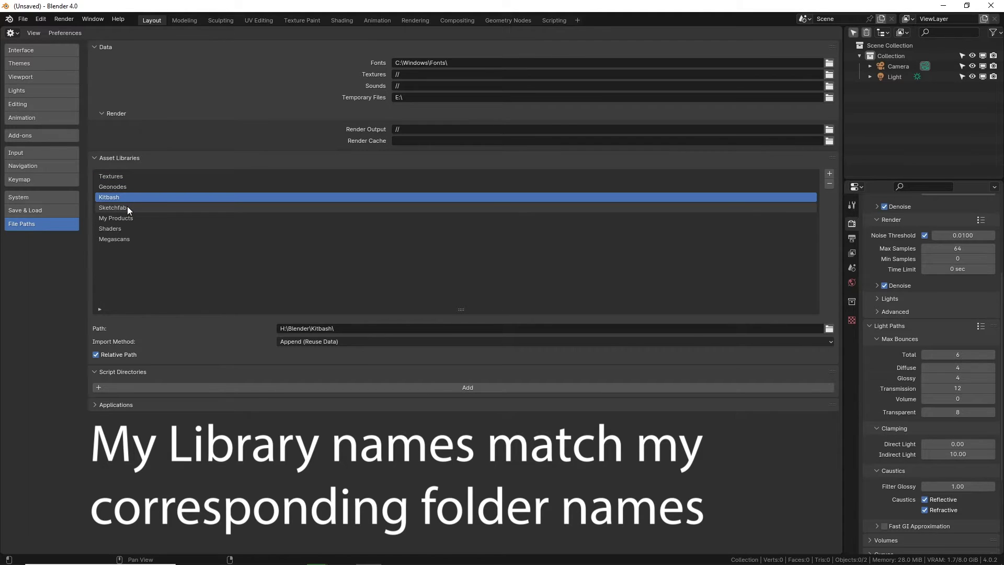
pyautogui.click(127, 207)
pyautogui.click(127, 218)
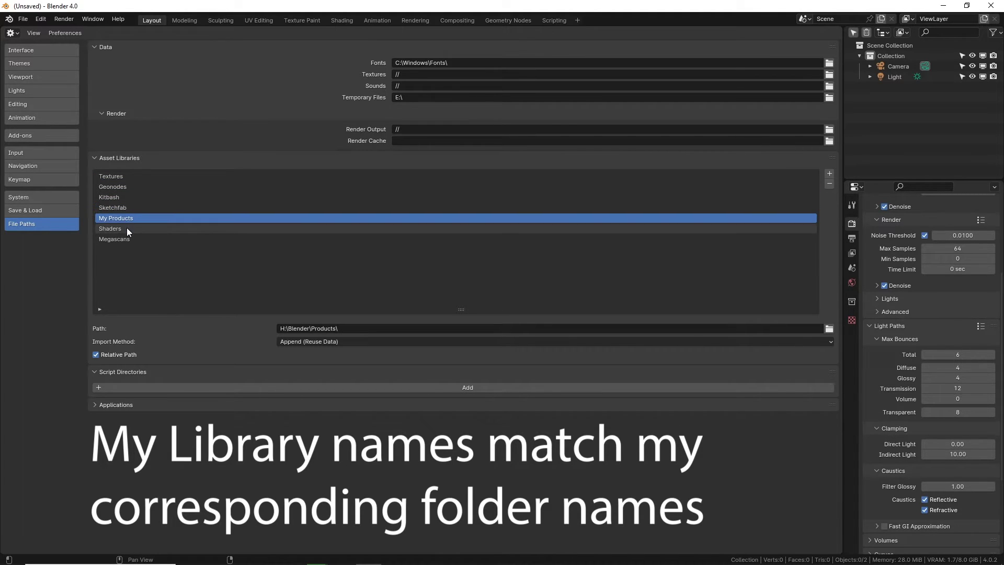
pyautogui.click(126, 228)
pyautogui.click(125, 237)
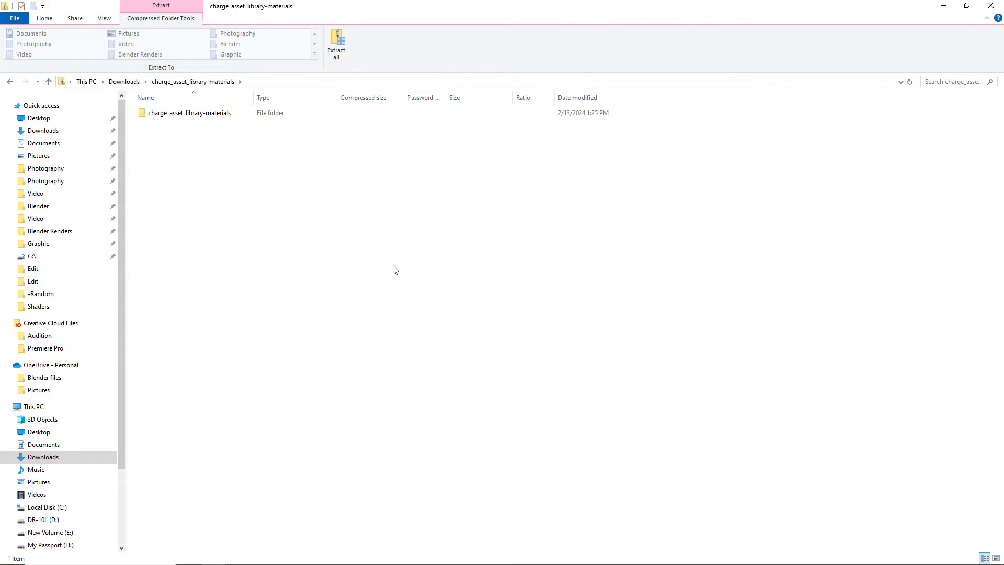
# Open a second File Explorer window at H:\Blender\Shaders on My Passport (H:)
pyautogui.hotkey('ctrl', 'n')
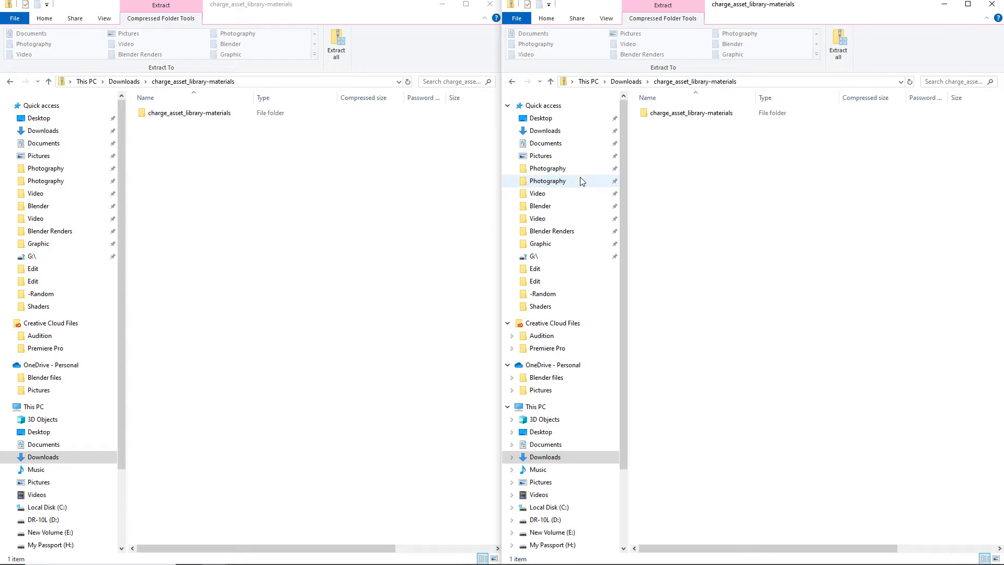
pyautogui.click(570, 544)
pyautogui.click(879, 188)
pyautogui.doubleClick(878, 189)
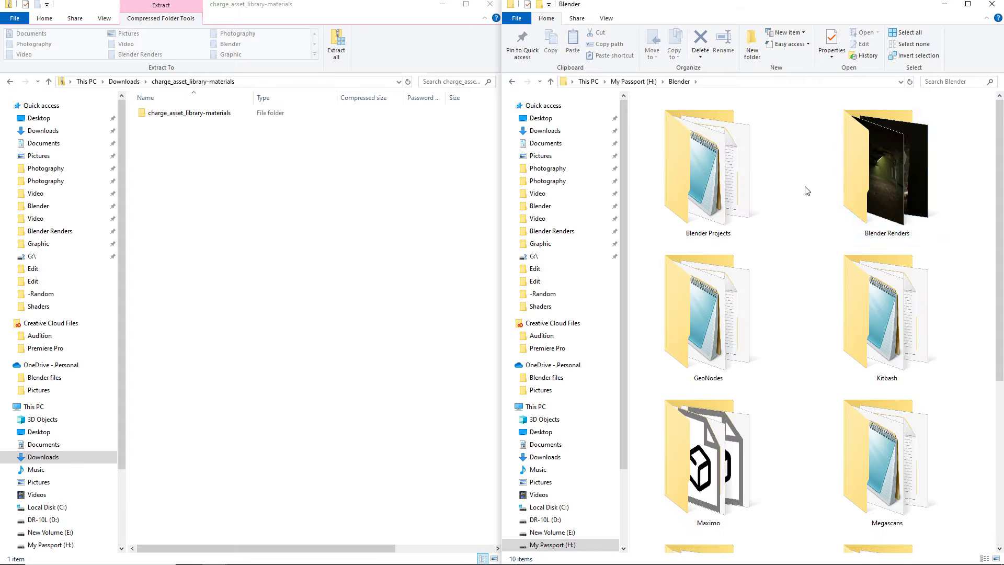
pyautogui.scroll(-2, 1002, 221)
pyautogui.scroll(-3, 1002, 220)
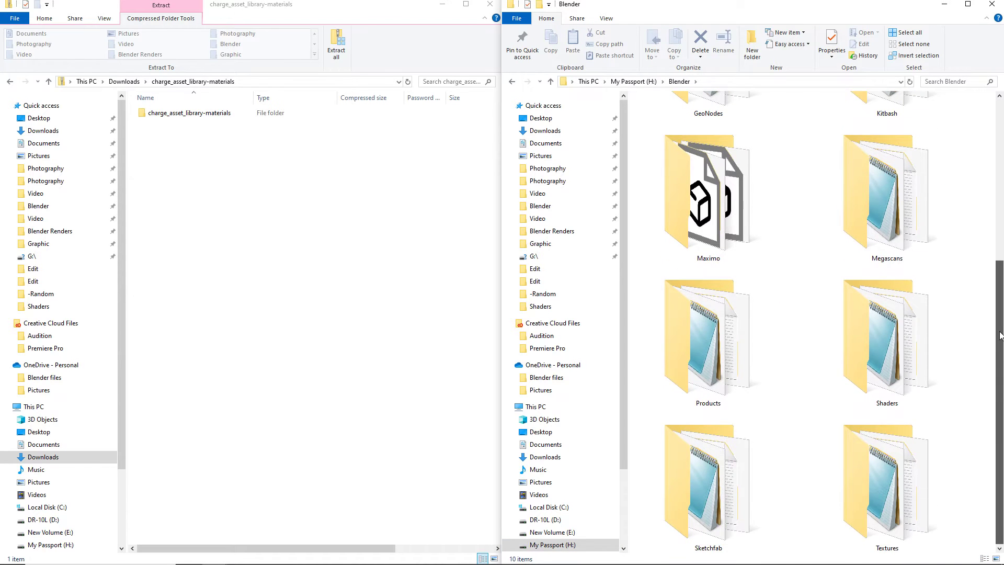
pyautogui.click(909, 349)
pyautogui.doubleClick(908, 349)
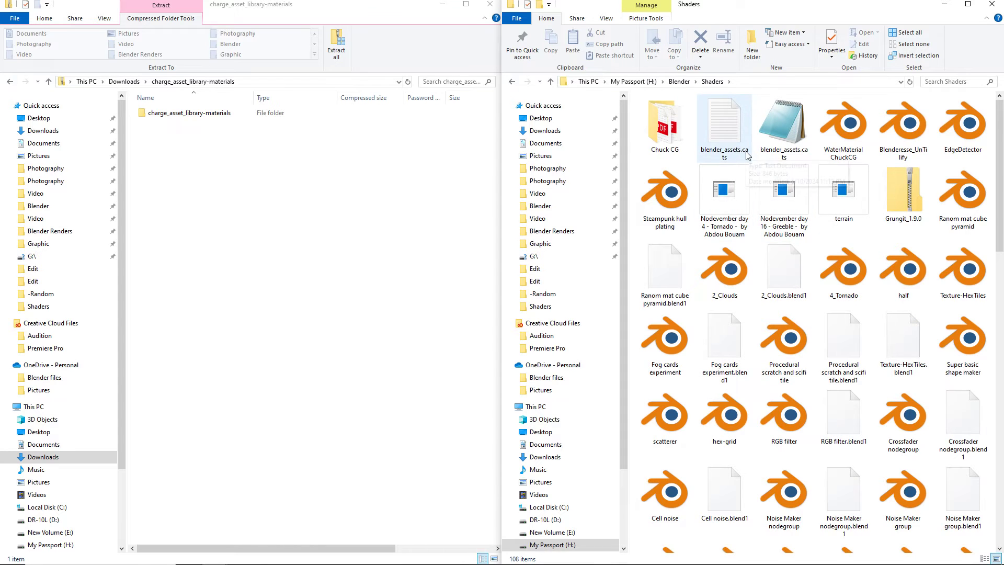
# Compare the two blender_assets.cats files, ending on the 846-byte one
pyautogui.click(730, 135)
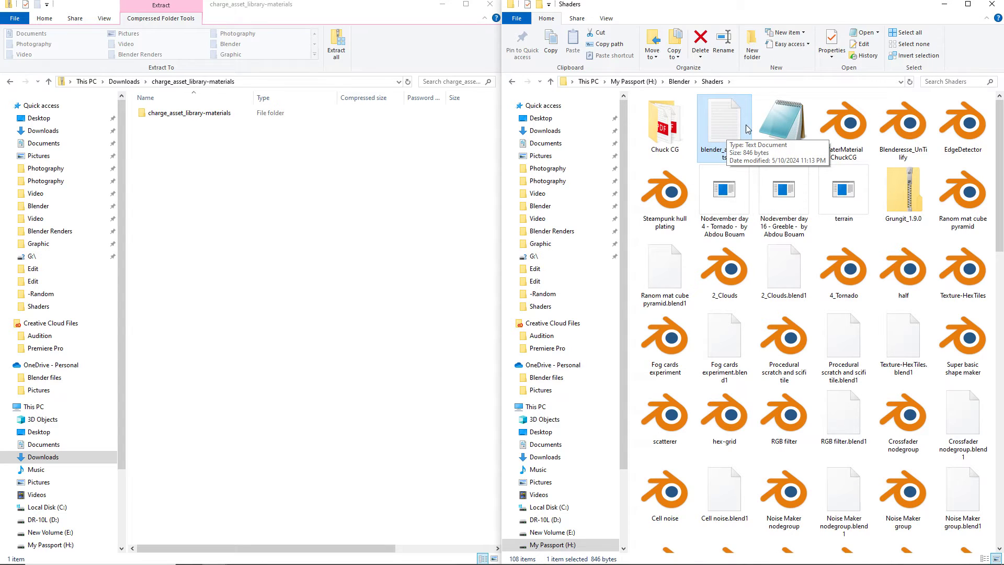
pyautogui.click(777, 127)
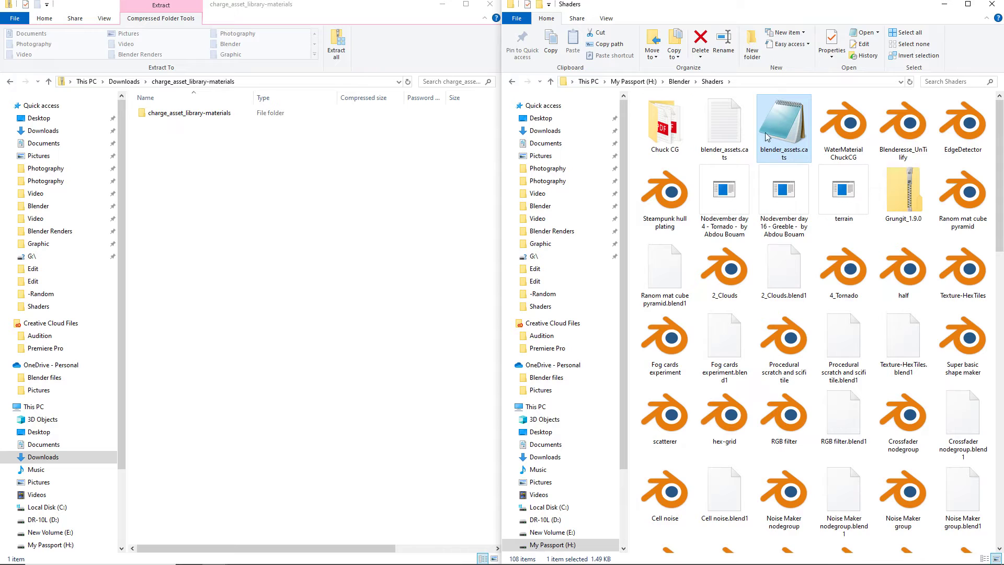
pyautogui.click(731, 128)
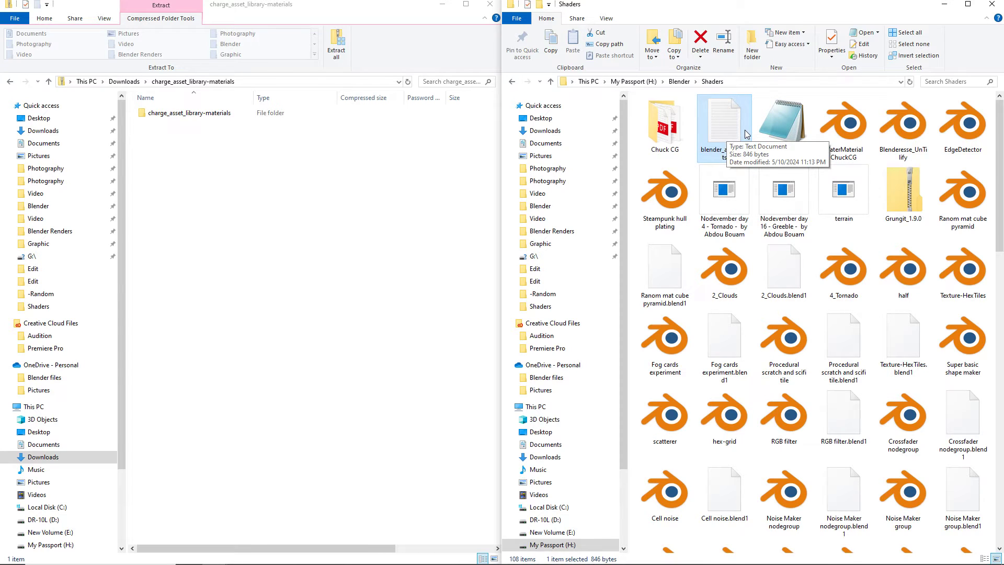
# Open the Shaders blender_assets.cats in maximized Notepad and highlight a catalog UUID and the Scifi catalog path
pyautogui.doubleClick(748, 130)
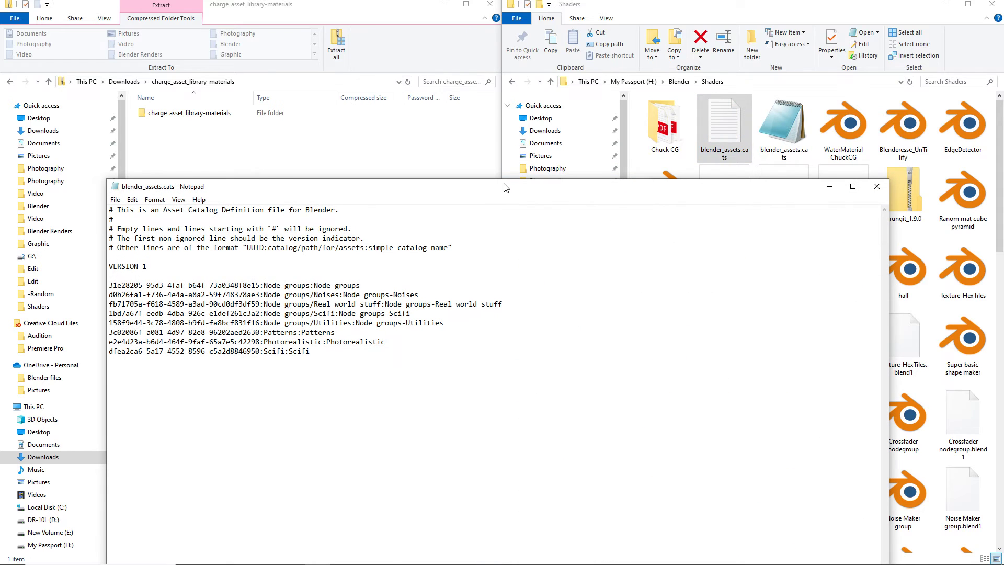
pyautogui.doubleClick(506, 187)
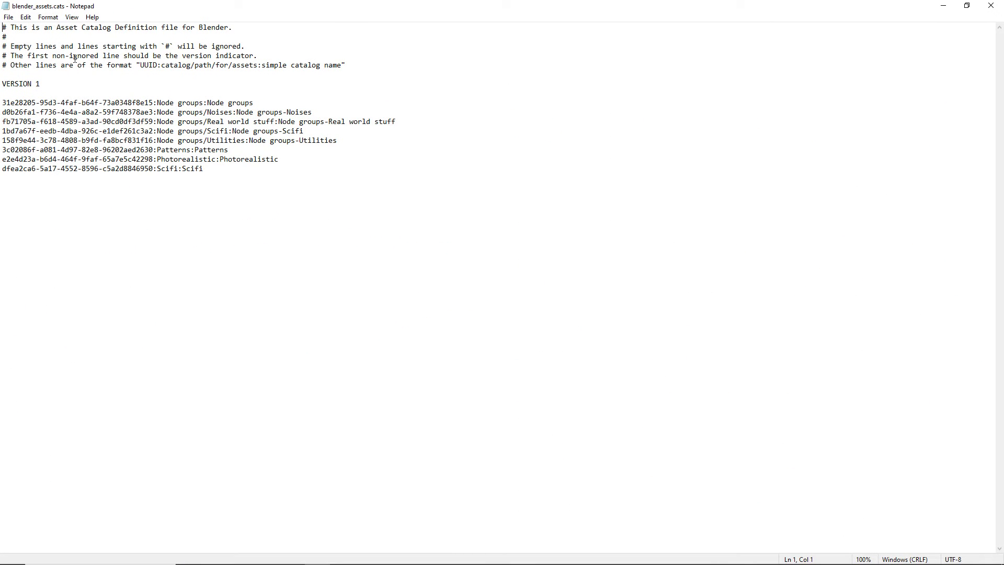
pyautogui.moveTo(2, 102); pyautogui.dragTo(254, 103)
pyautogui.click(154, 102)
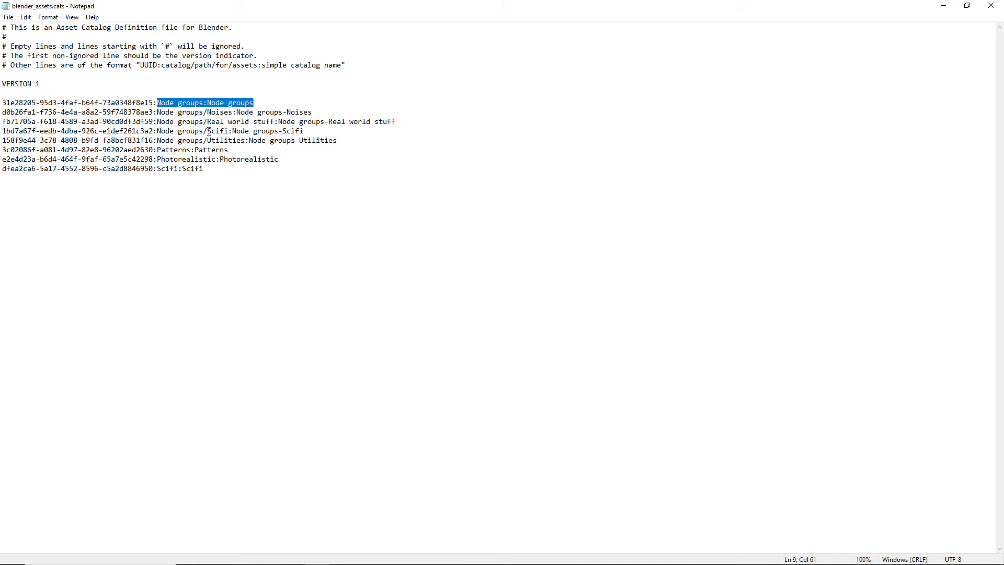
pyautogui.moveTo(209, 131); pyautogui.dragTo(307, 128)
# Open the inner charge_asset_library-materials folder's blender_assets.cats text document in Notepad
pyautogui.hotkey('alt', 'Tab')
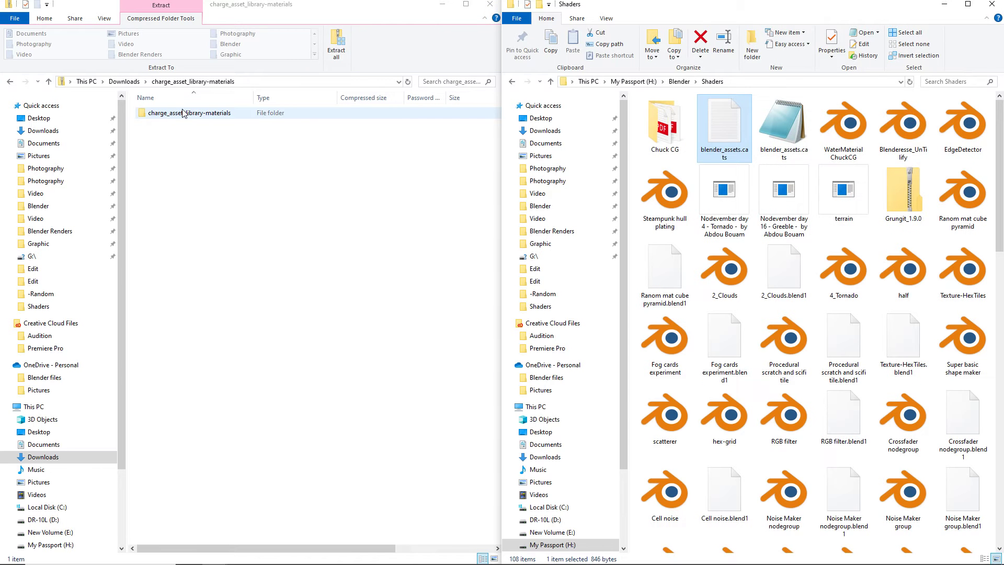
pyautogui.doubleClick(186, 114)
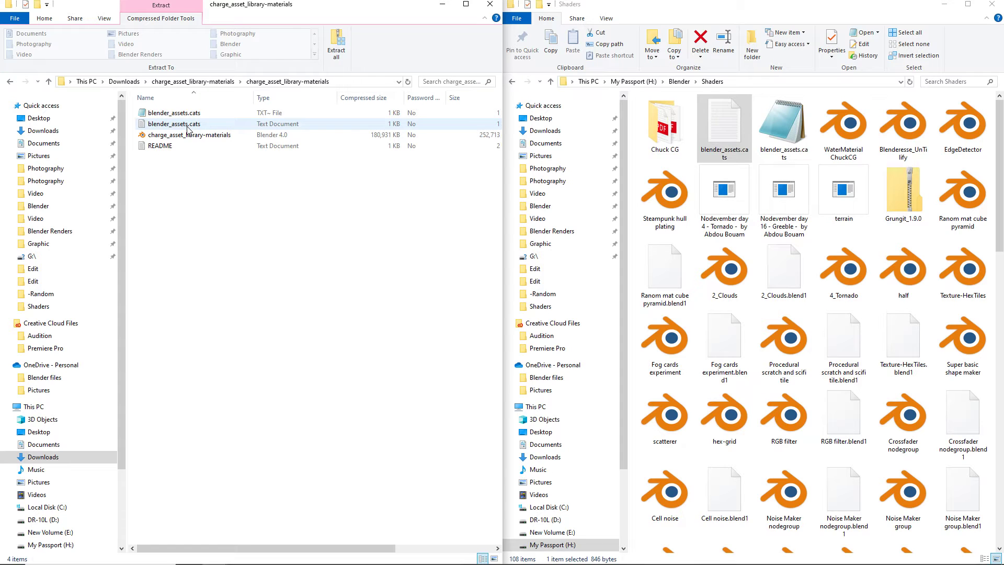
pyautogui.click(271, 127)
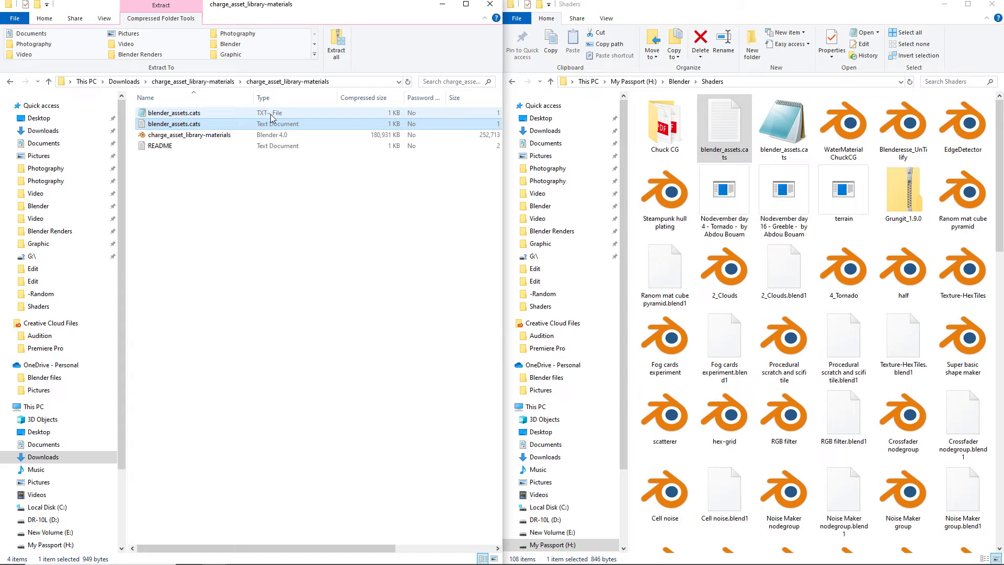
pyautogui.click(230, 114)
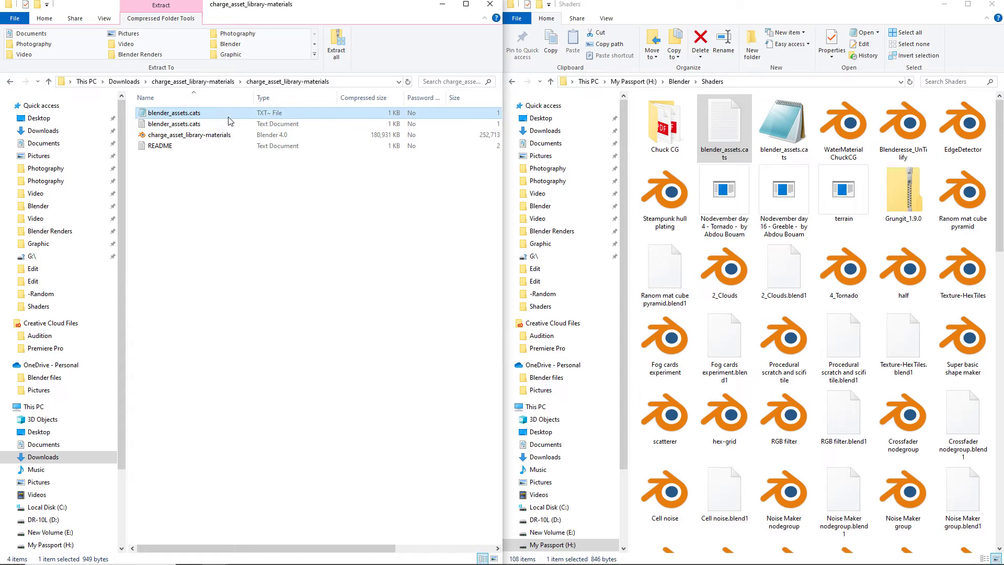
pyautogui.doubleClick(191, 124)
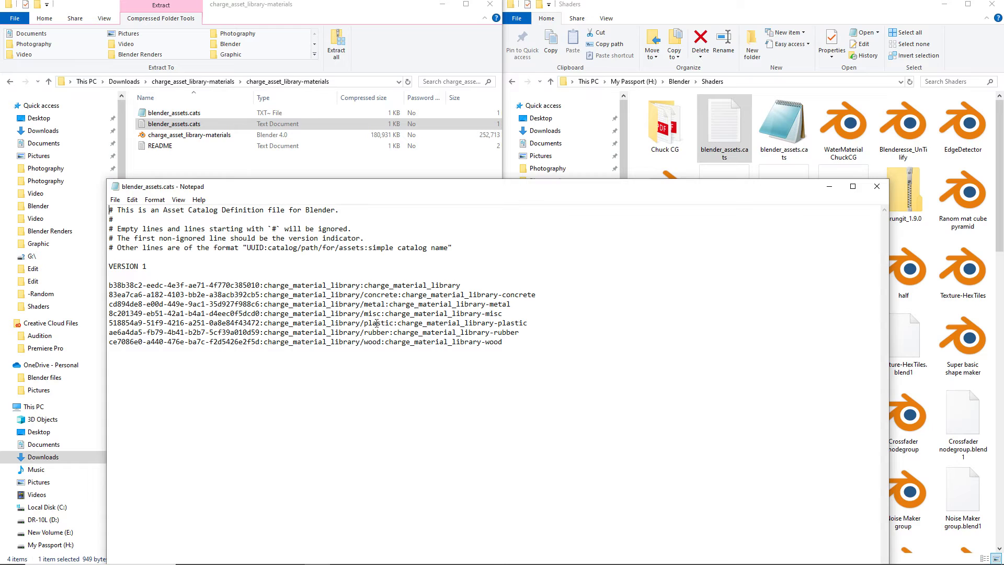
# Select the seven charge_material_library catalog lines, from concrete through wood, in the downloaded catalog file
pyautogui.moveTo(264, 314); pyautogui.dragTo(361, 313)
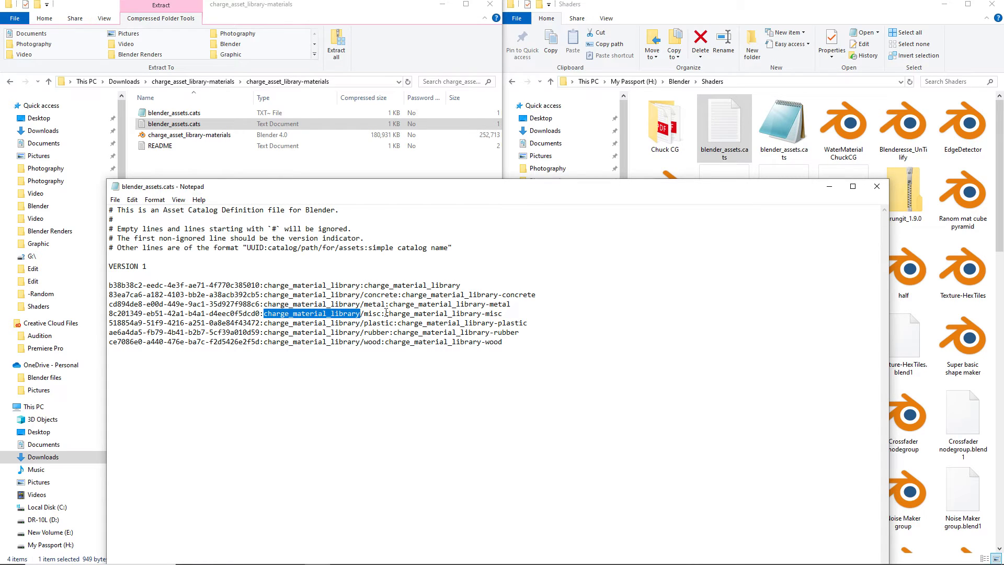
pyautogui.click(492, 327)
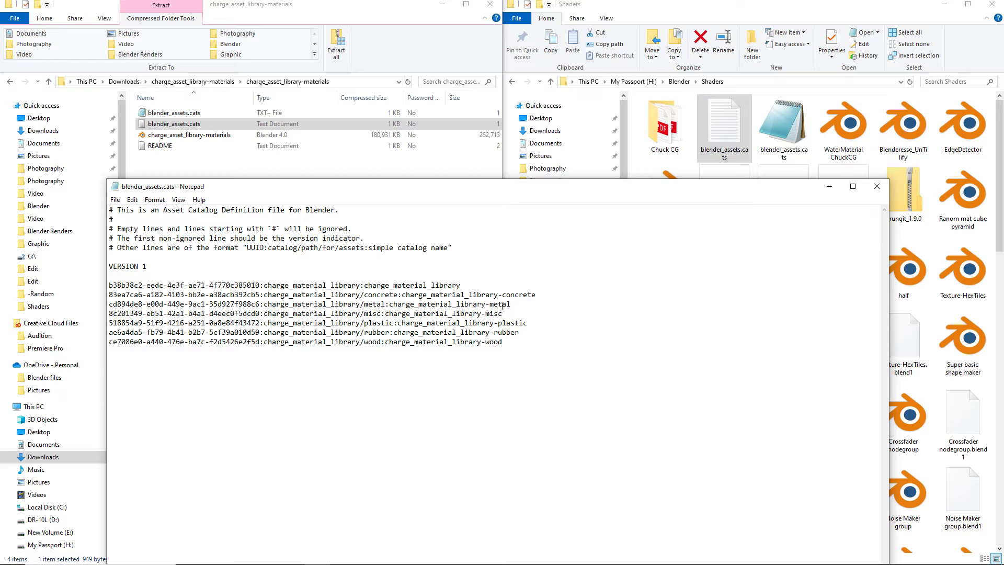
pyautogui.keyDown('shift'); pyautogui.click(508, 345); pyautogui.keyUp('shift')
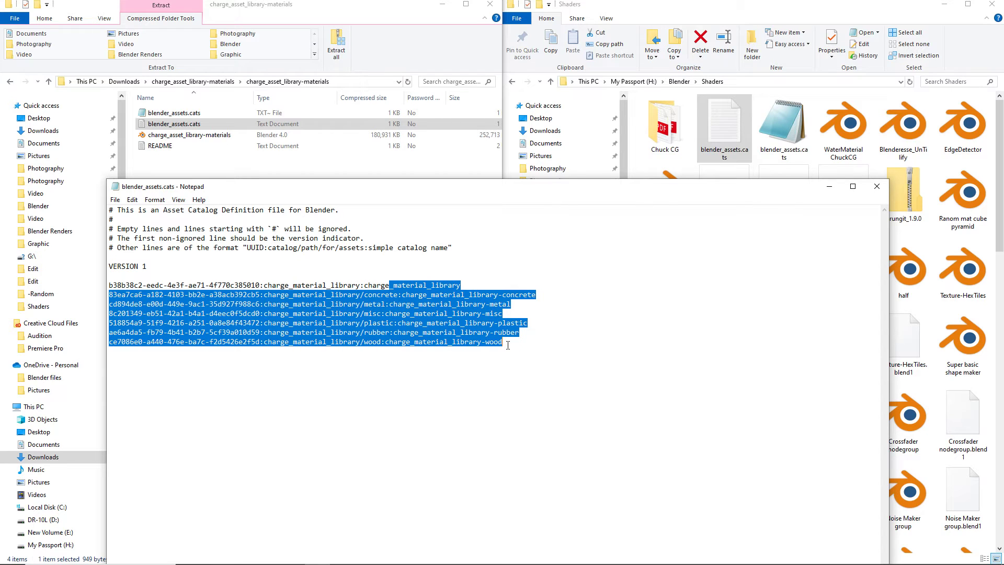
pyautogui.click(507, 345)
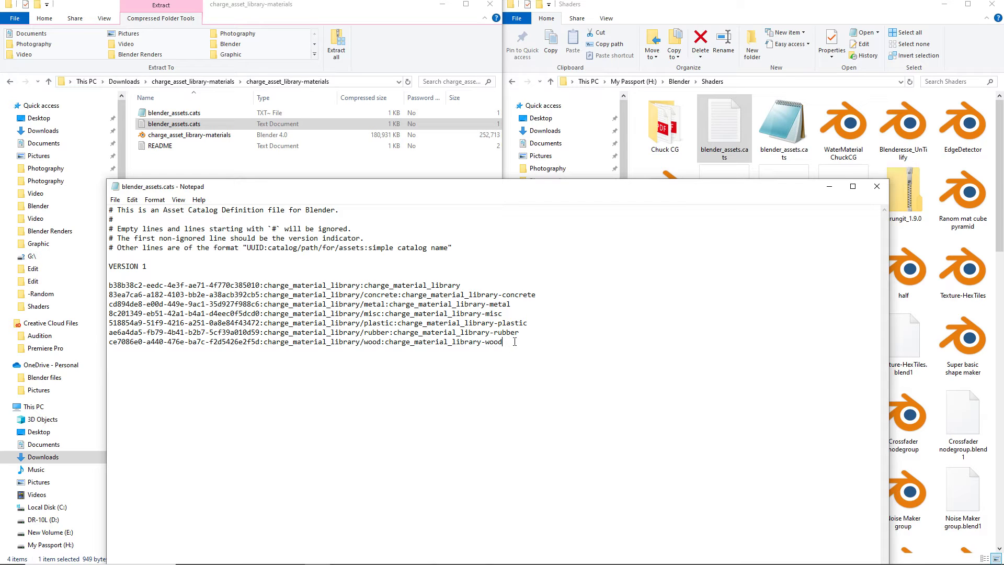
pyautogui.moveTo(515, 342); pyautogui.dragTo(105, 286)
pyautogui.hotkey('ctrl', 'c')
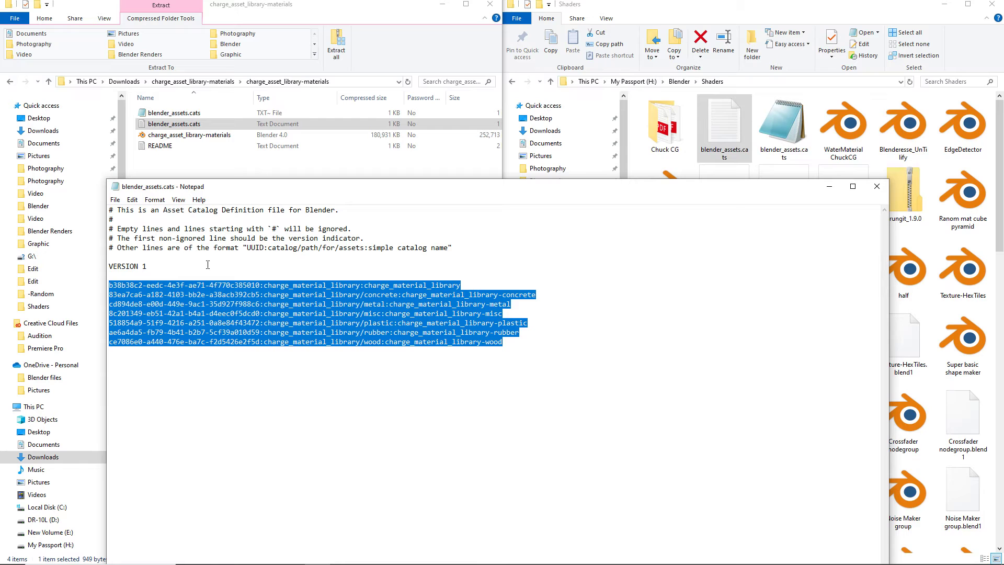
# Paste the lines into Shaders' blender_assets.cats, save it, and copy charge_asset_library-materials into the Shaders folder
pyautogui.click(877, 186)
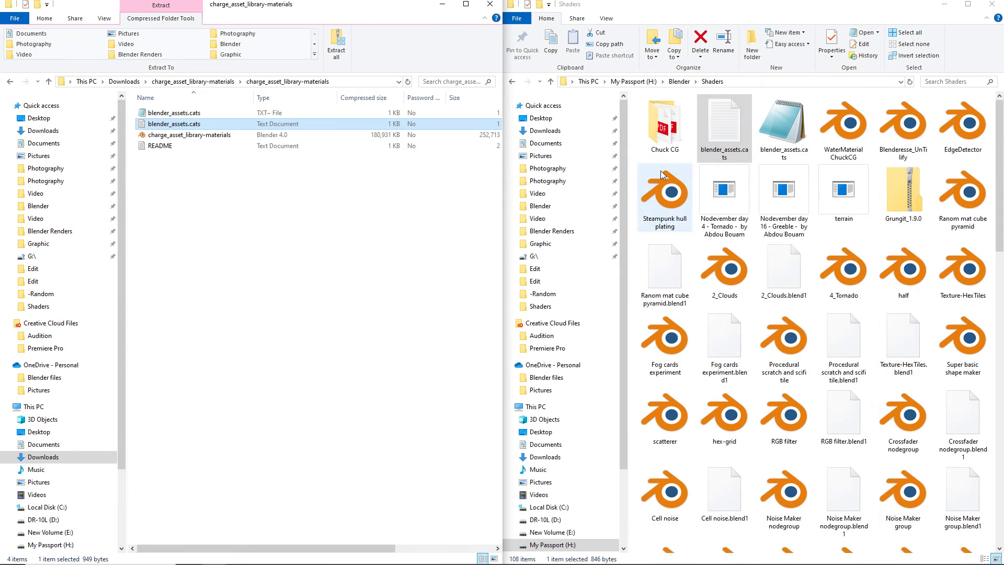
pyautogui.doubleClick(728, 123)
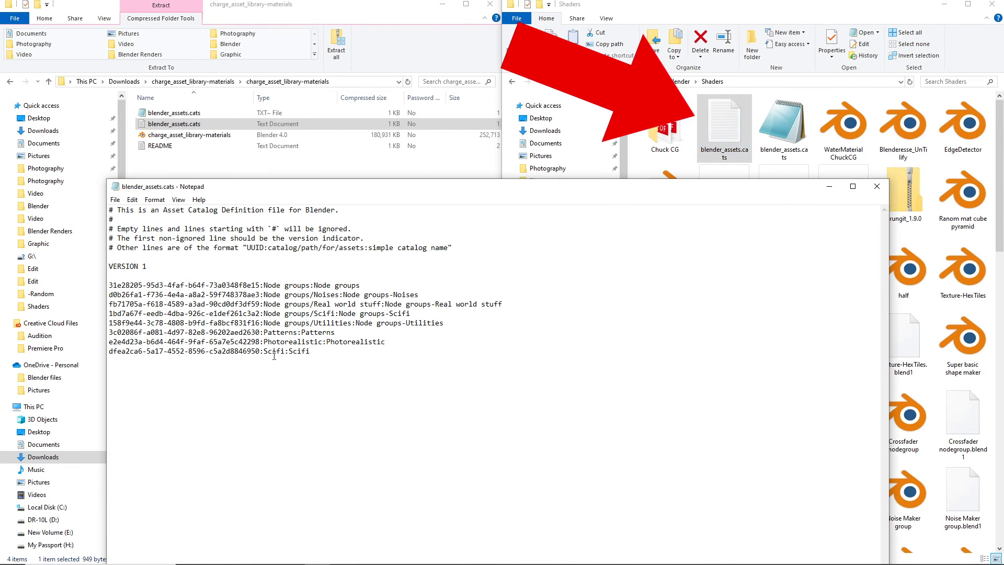
pyautogui.hotkey('ctrl', 'v')
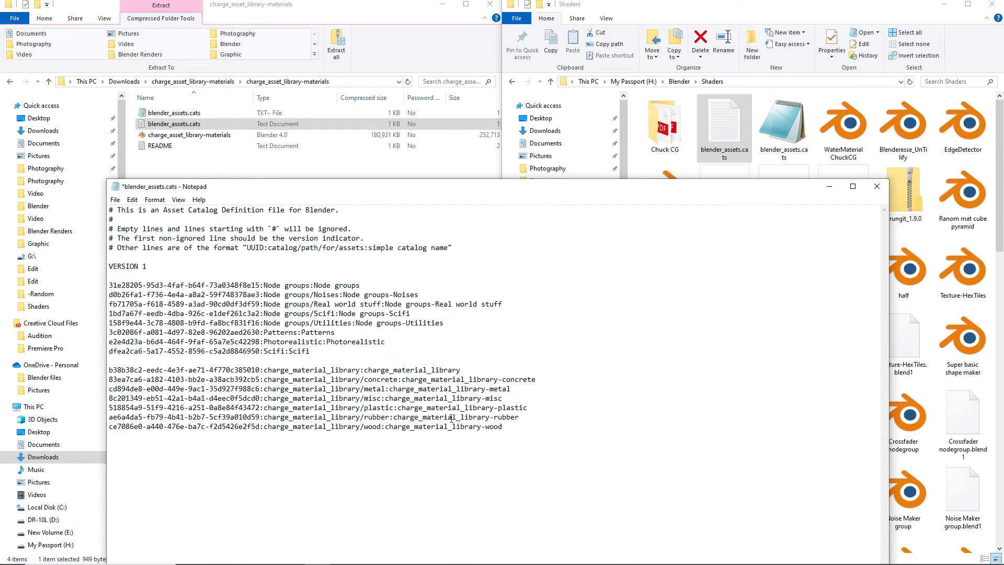
pyautogui.click(883, 186)
pyautogui.press('Return')
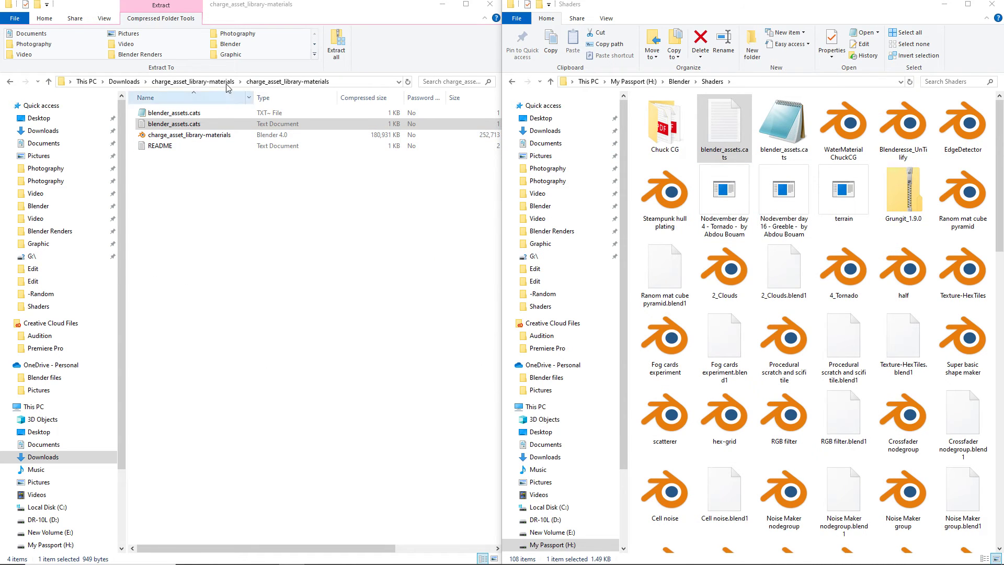
pyautogui.press('BackSpace')
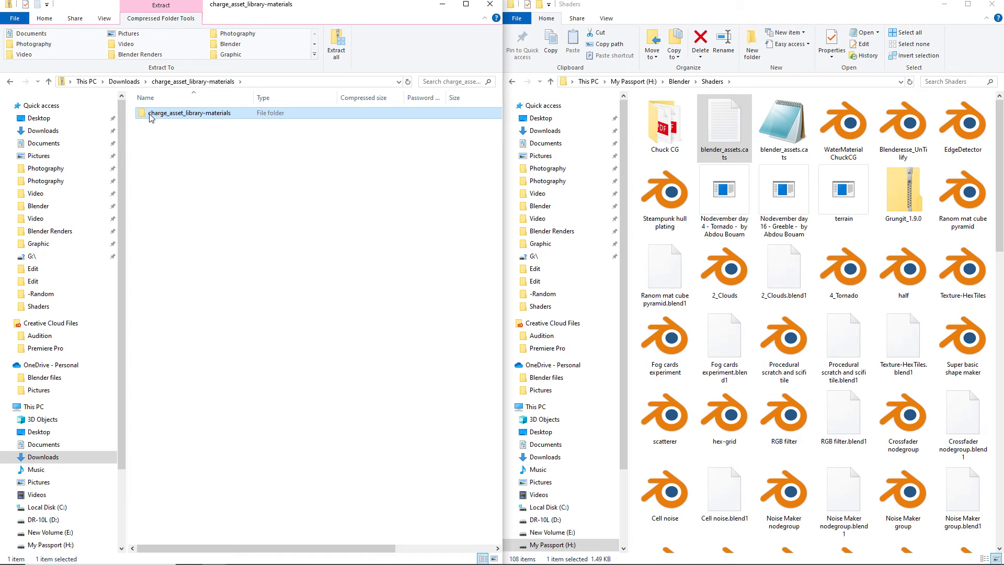
pyautogui.moveTo(153, 120); pyautogui.dragTo(742, 171)
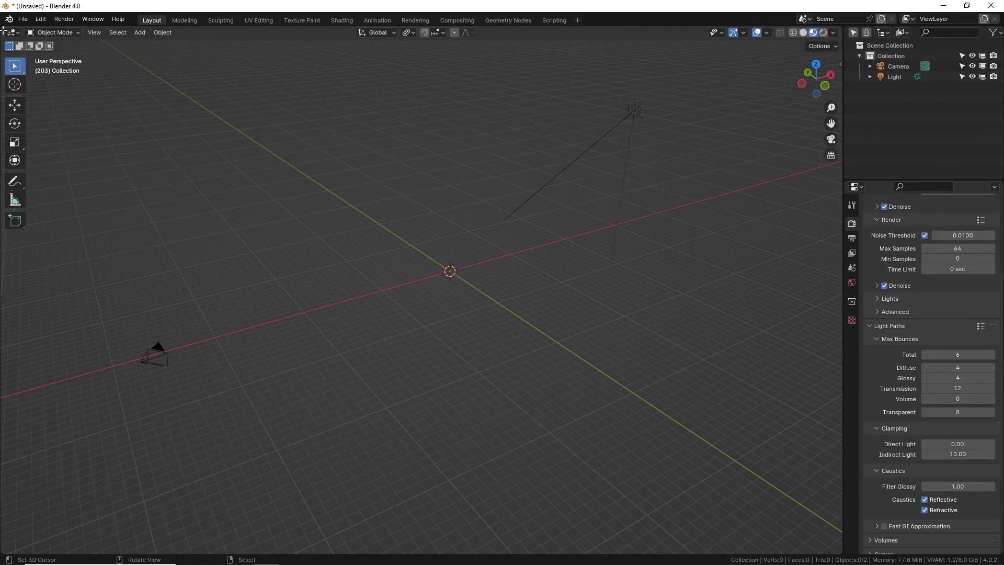
# Split the 3D view and turn the top area into an Asset Browser showing the Shaders library
pyautogui.moveTo(5, 29); pyautogui.dragTo(31, 266)
pyautogui.click(18, 33)
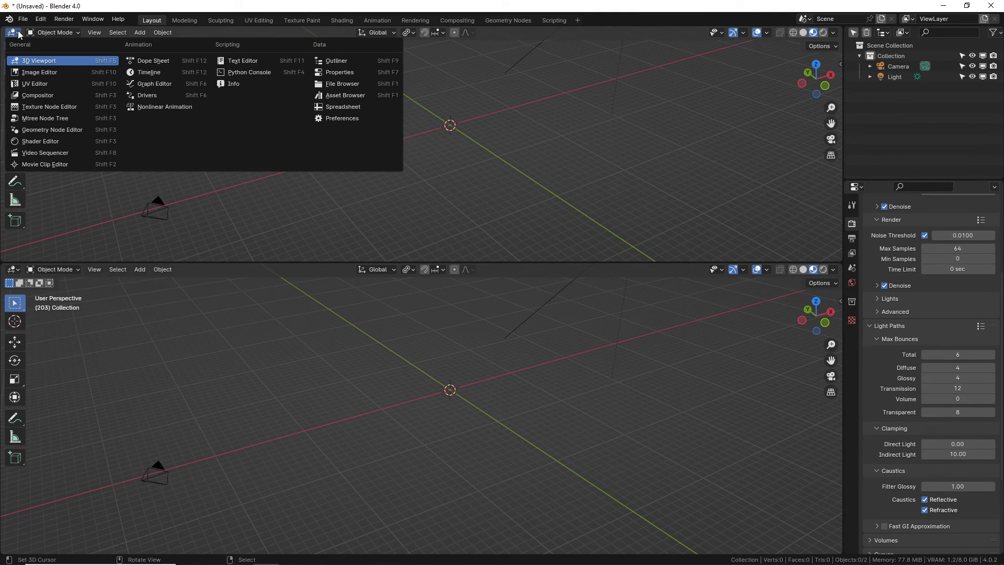
pyautogui.click(322, 96)
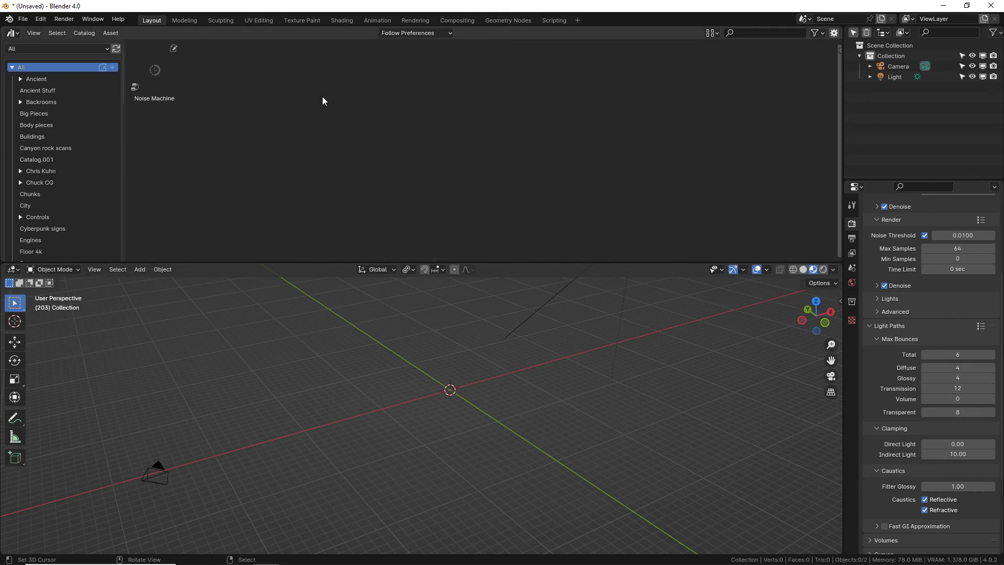
pyautogui.click(65, 49)
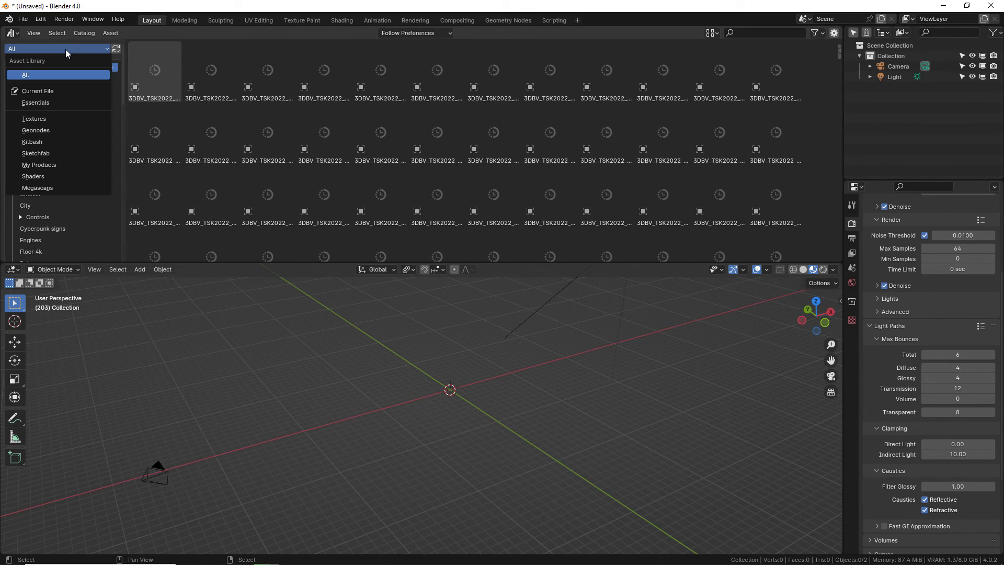
pyautogui.click(49, 181)
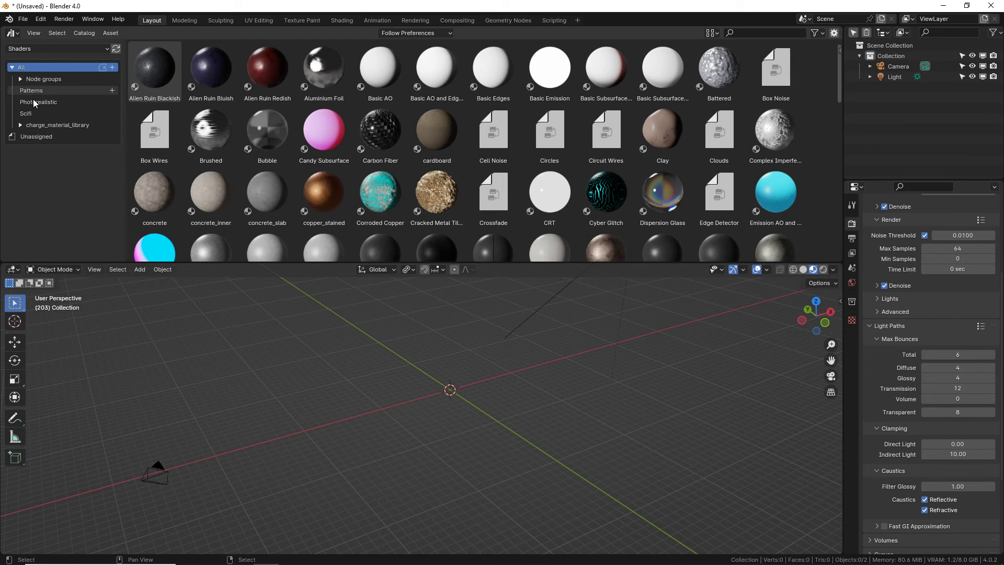
# Expand charge_material_library and view its concrete, metal, misc, plastic, rubber and wood subcatalogs
pyautogui.click(45, 126)
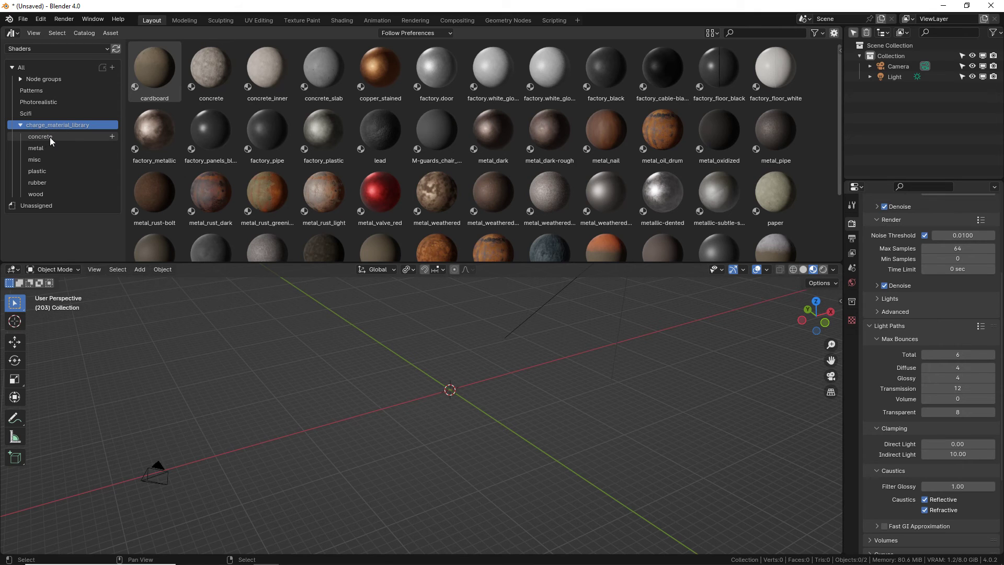
pyautogui.click(49, 137)
pyautogui.click(51, 147)
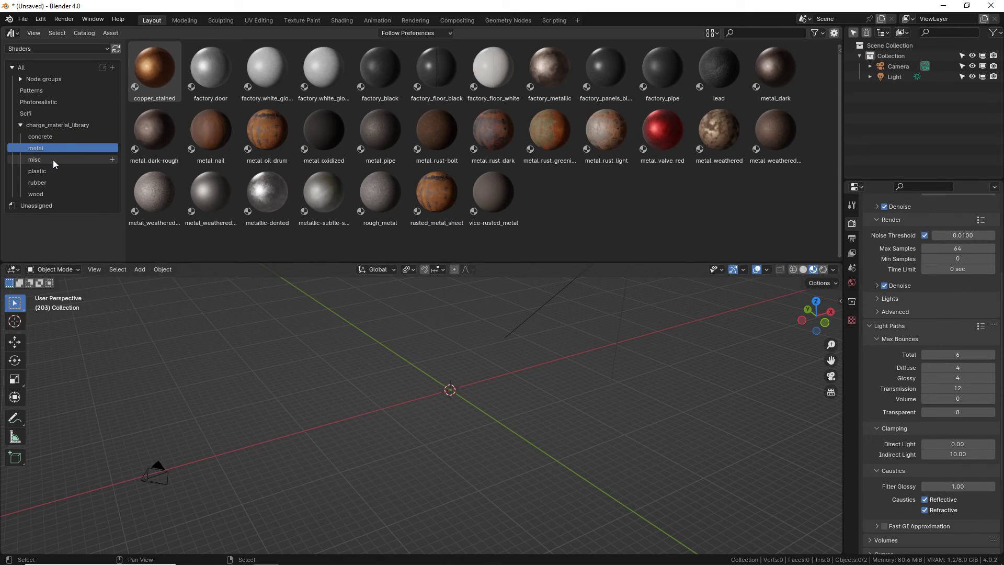
pyautogui.click(53, 160)
pyautogui.click(52, 171)
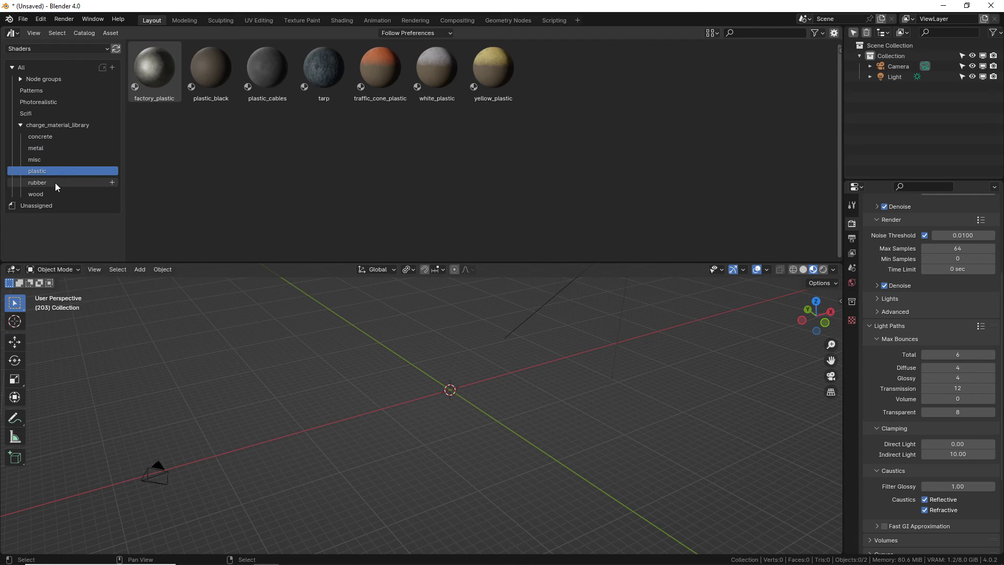
pyautogui.click(55, 183)
pyautogui.click(55, 192)
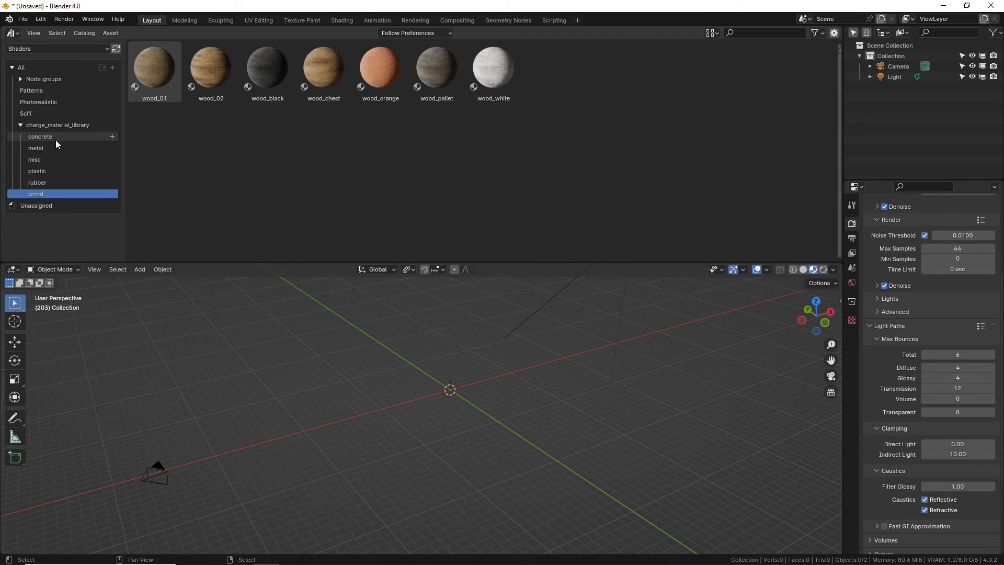